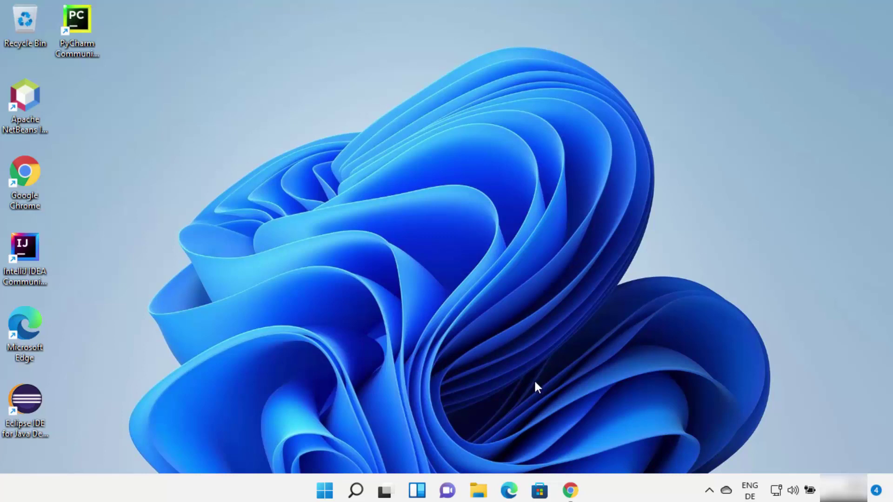
- Return to the codelite Google results in Chrome and open the codelite.org homepage
click(571, 489)
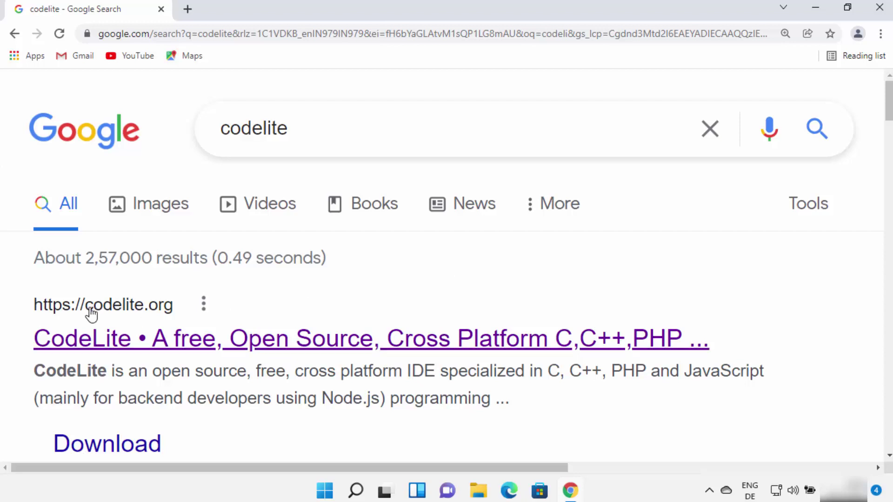
click(464, 349)
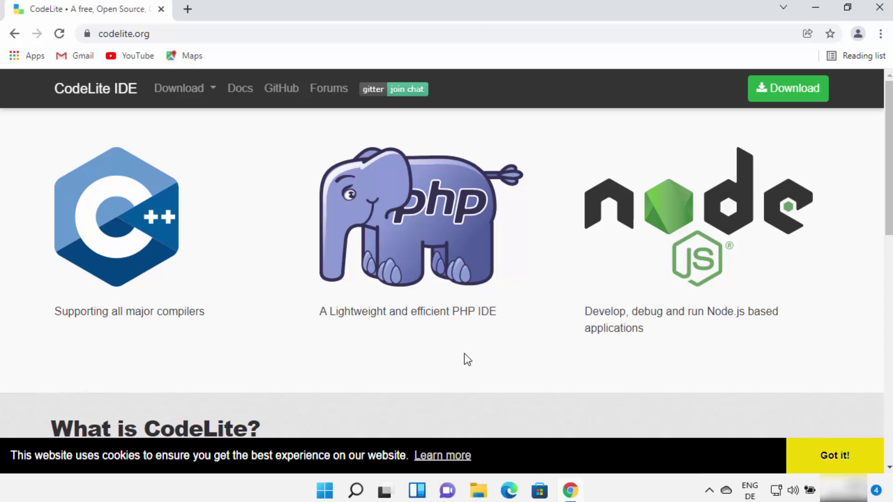
- Go to the CodeLite 15.0.7 downloads page, declining the donation prompt with 'Not now'
click(185, 96)
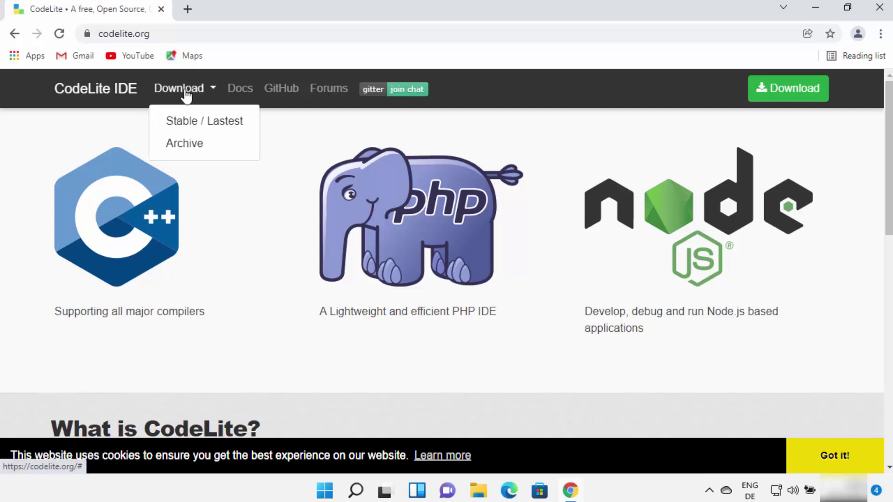
click(793, 97)
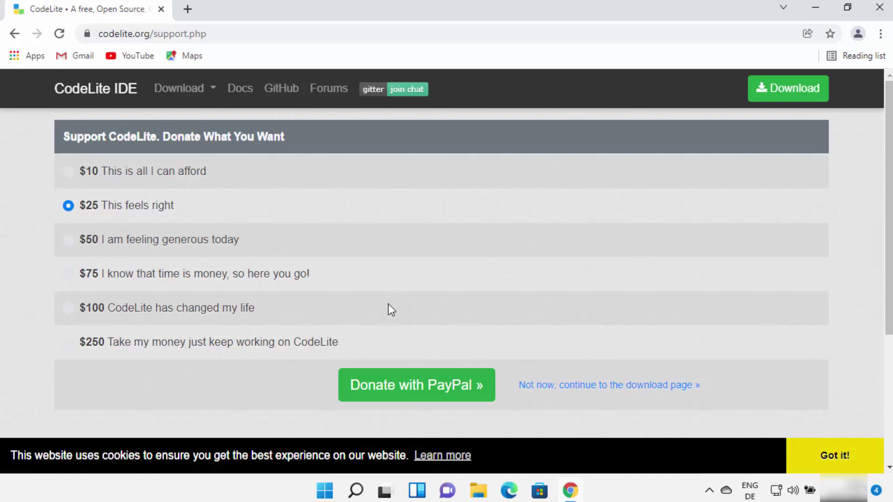
click(553, 386)
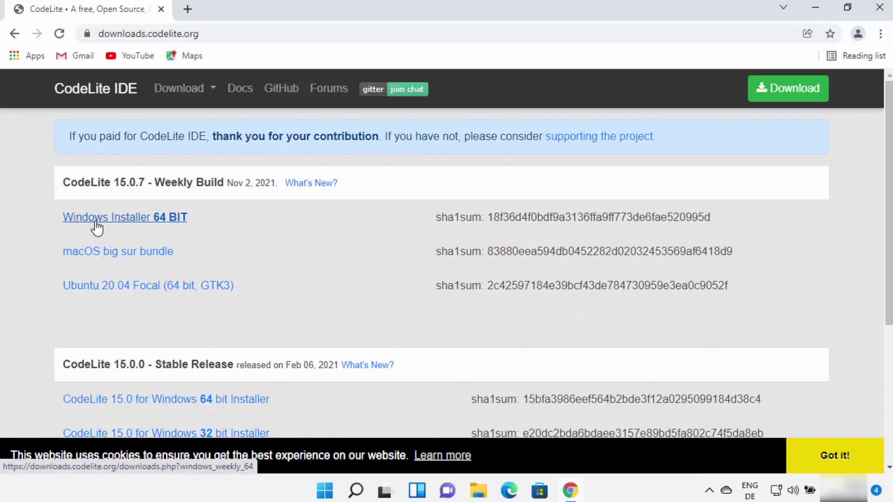
- Download codelite-amd64-15.0.7.exe, run it from the download bar, and minimize Chrome
click(128, 220)
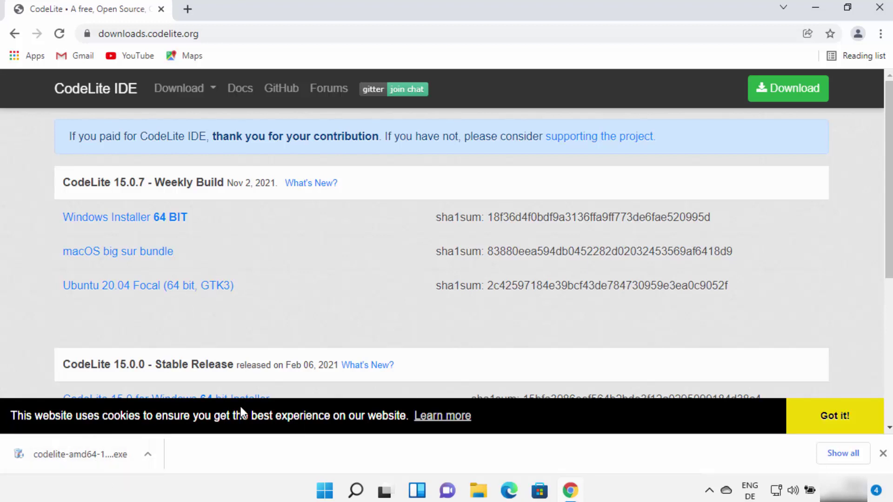
click(75, 453)
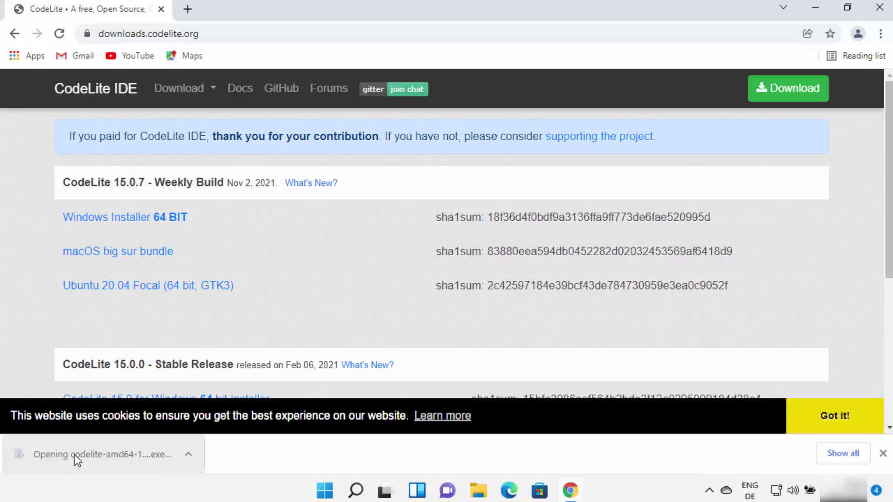
click(817, 10)
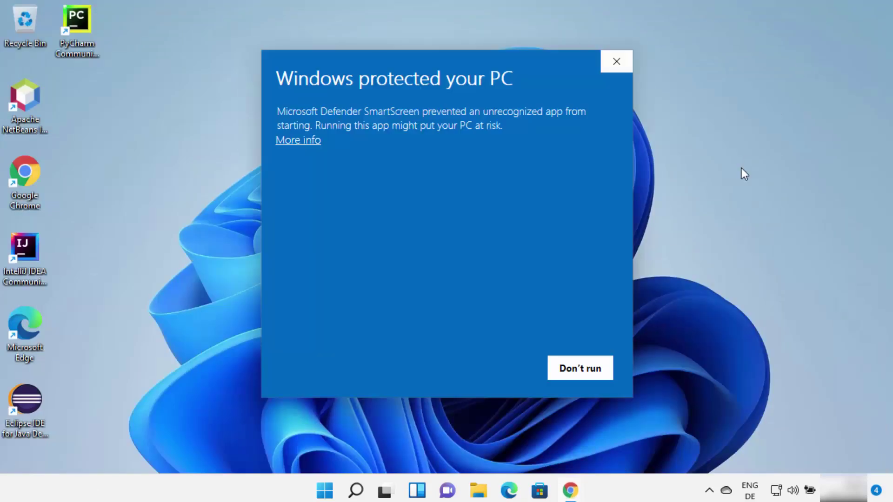
- Allow the installer past SmartScreen with More info > Run anyway and approve the UAC prompt
click(298, 140)
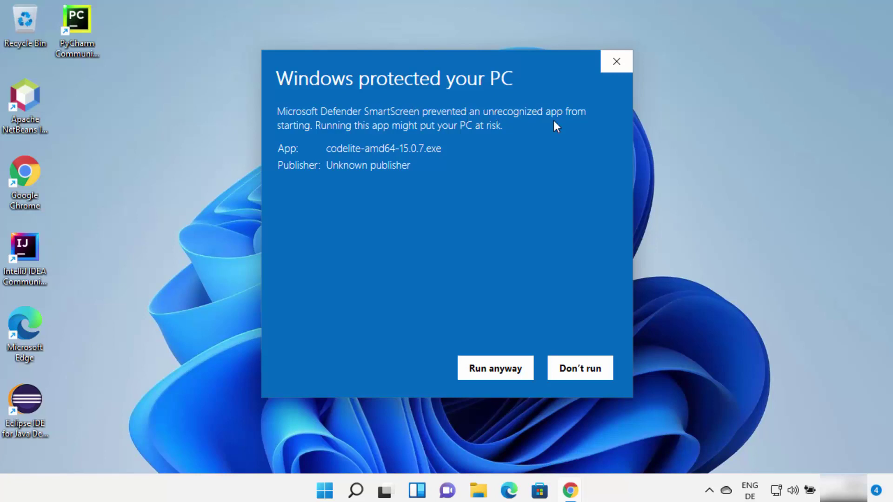
click(492, 369)
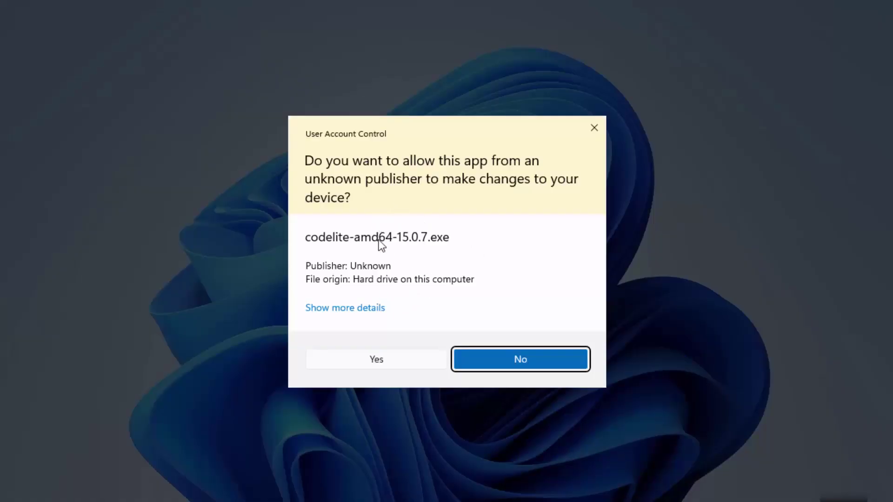
click(368, 363)
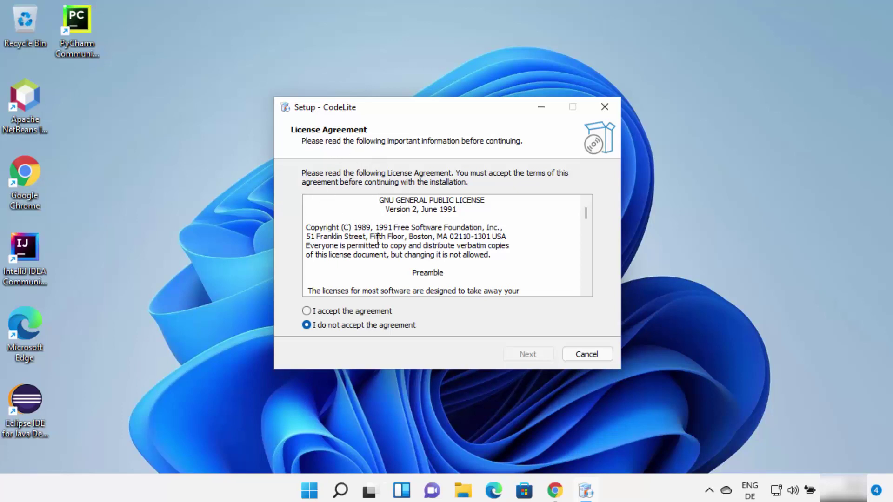
- Accept the GPL licence agreement in CodeLite Setup
click(307, 311)
scroll(446, 232, down, 15)
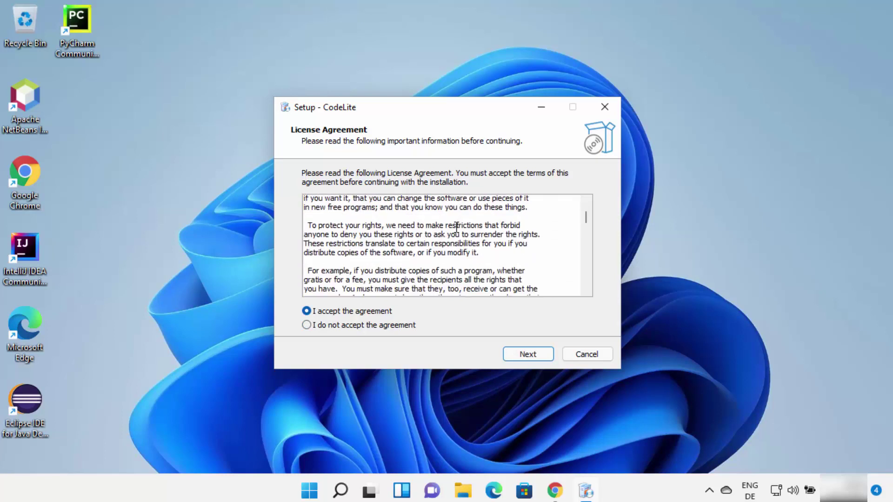
scroll(321, 312, down, 4)
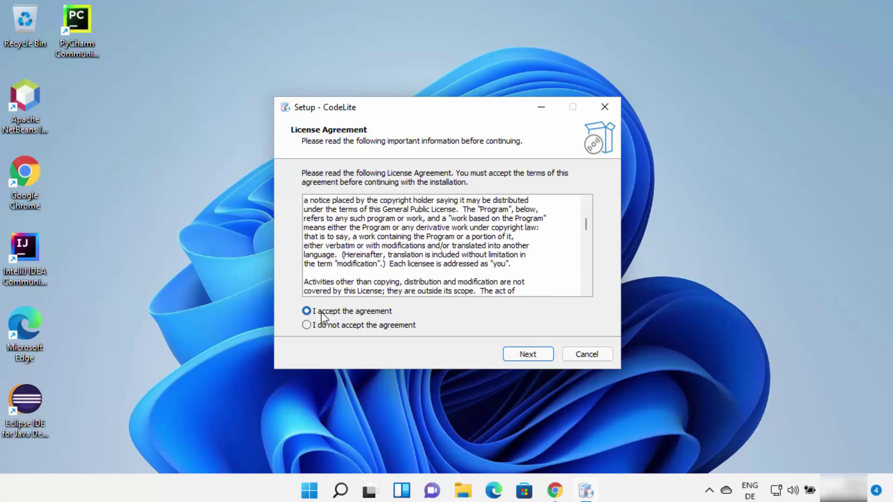
click(524, 354)
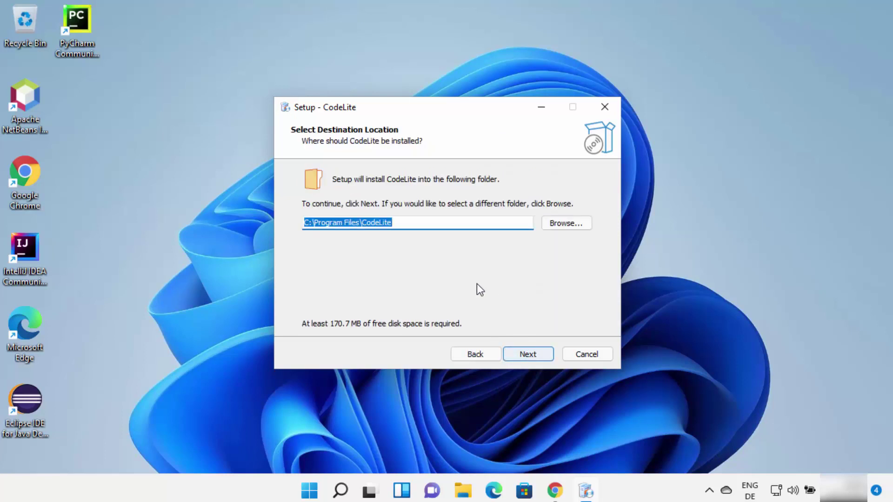
- Keep C:\Program Files\CodeLite and the CodeLite Start Menu folder, and add a desktop shortcut
double_click(397, 227)
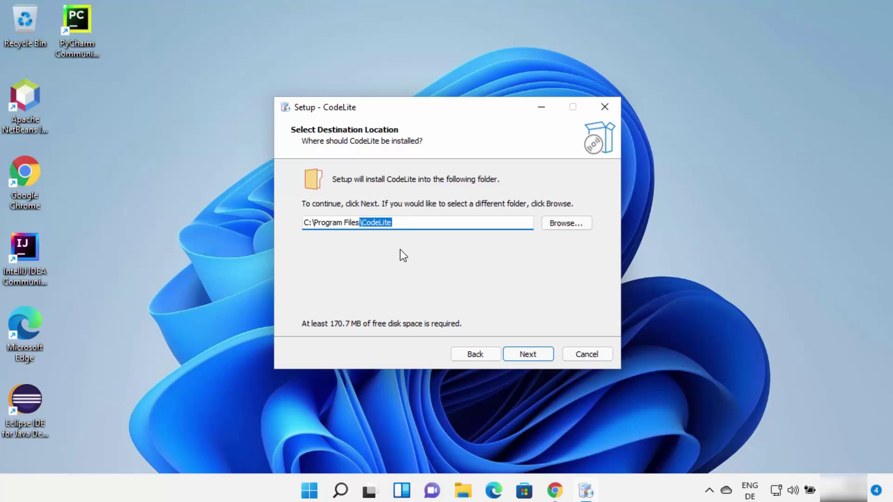
click(516, 355)
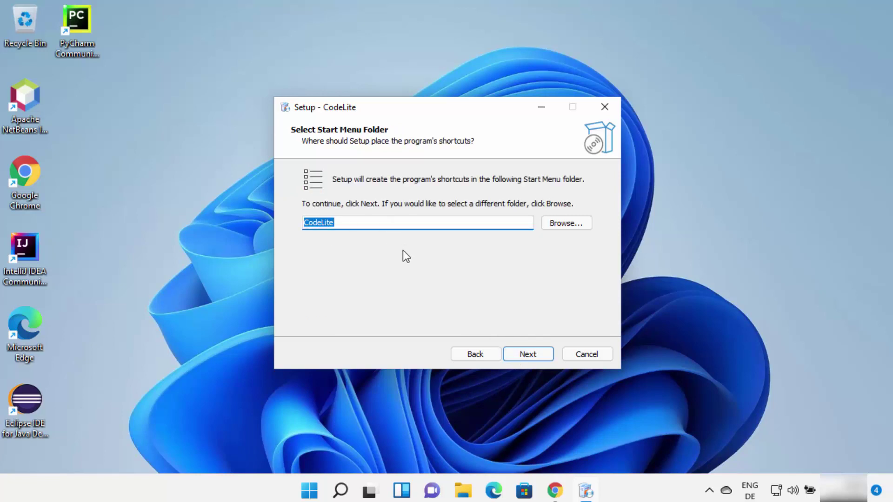
click(534, 355)
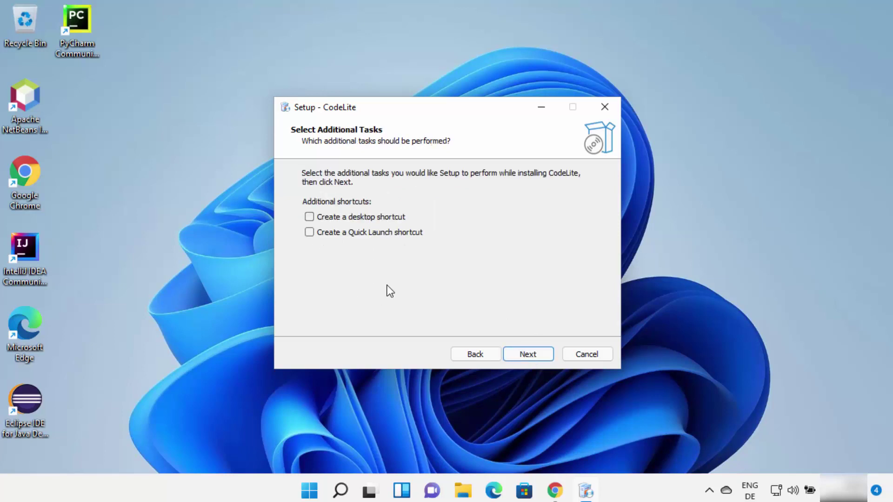
click(310, 217)
click(522, 356)
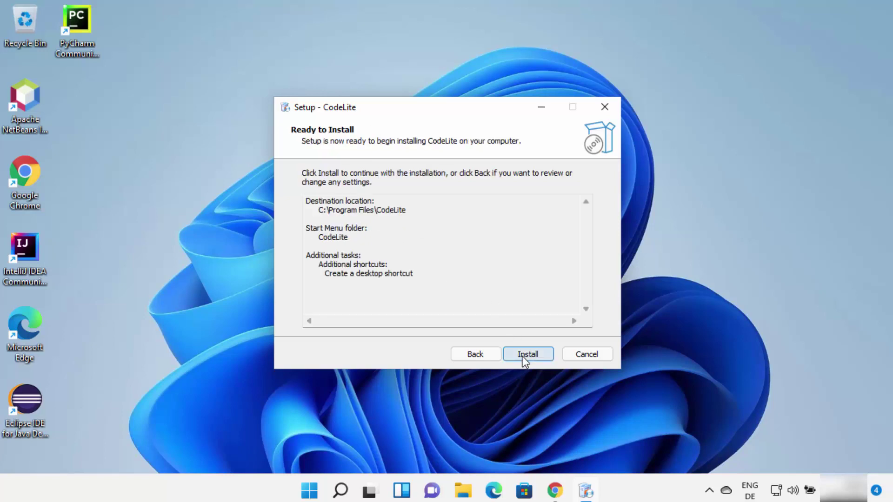
- Install CodeLite and finish setup with 'Launch CodeLite' left checked
click(522, 356)
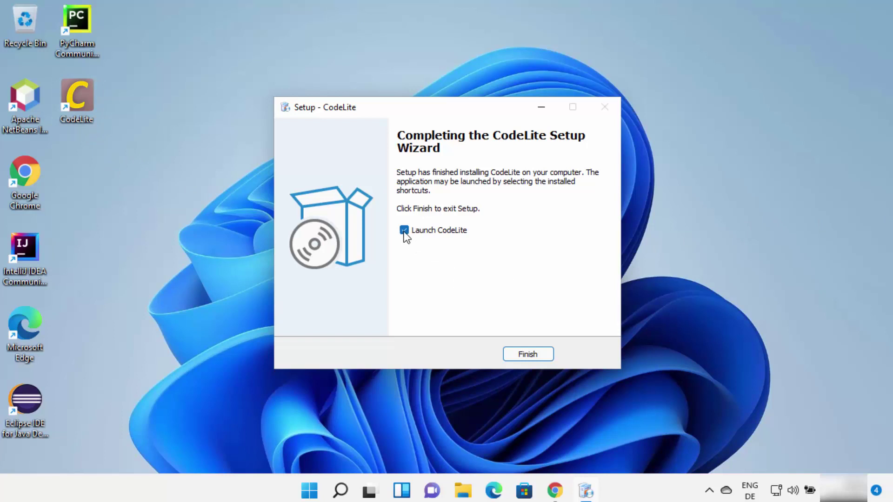
click(519, 357)
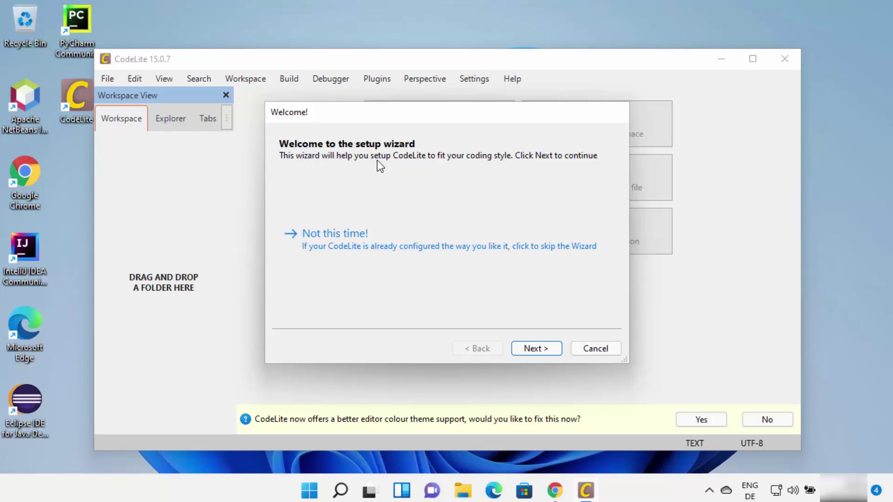
- Choose the 'C/C++ development' profile in CodeLite's welcome wizard
click(524, 349)
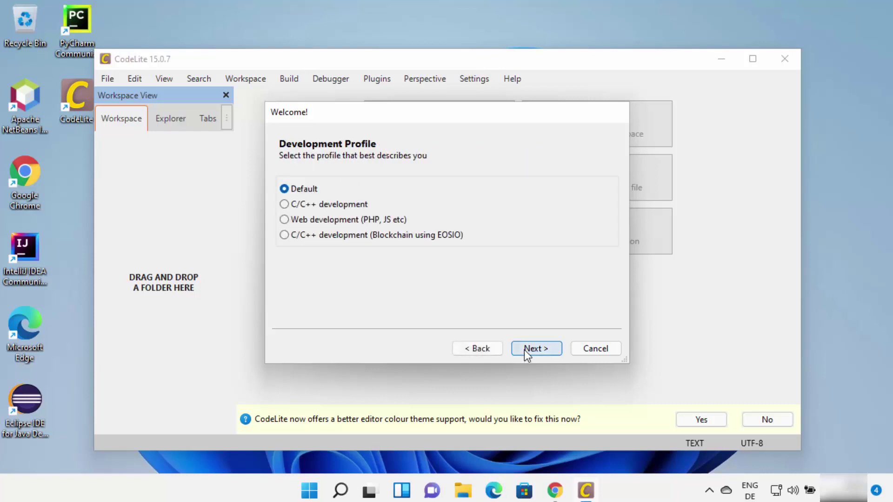
click(286, 205)
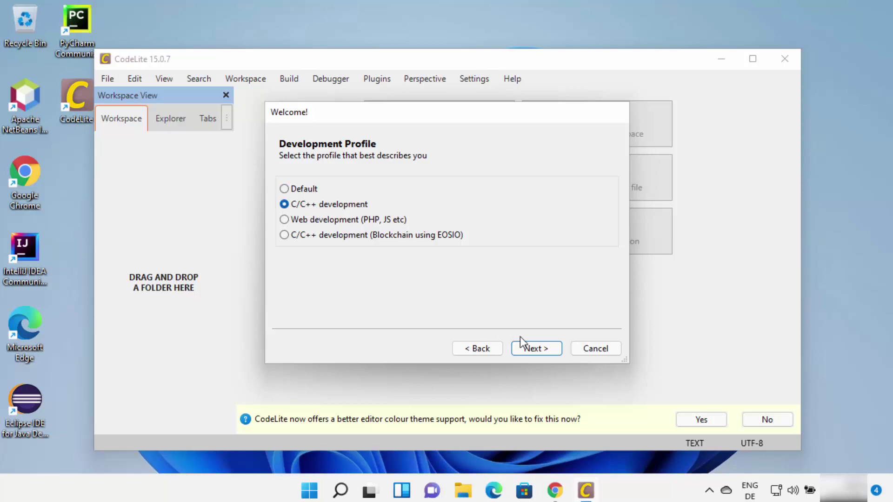
click(536, 350)
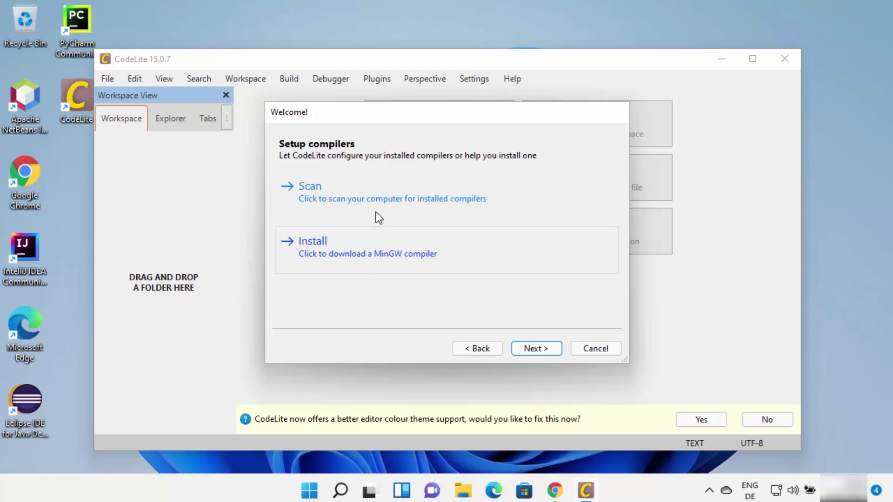
- Scan for installed compilers and select MinGW
click(376, 197)
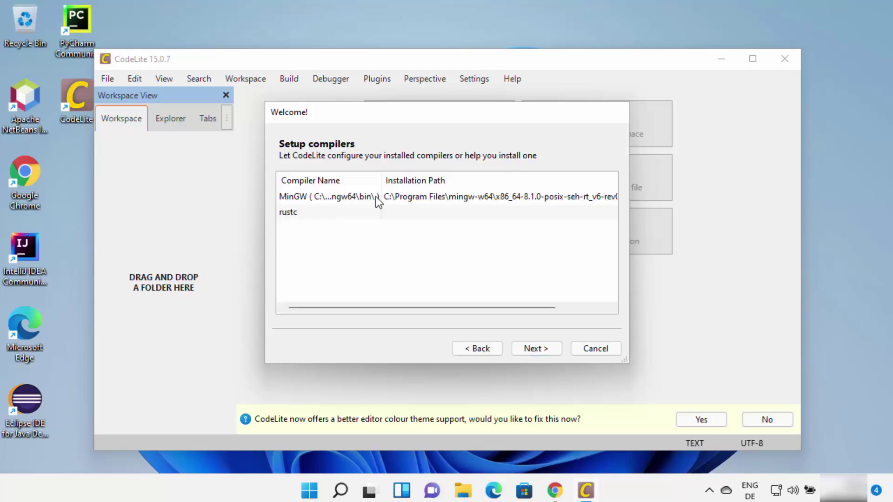
click(415, 197)
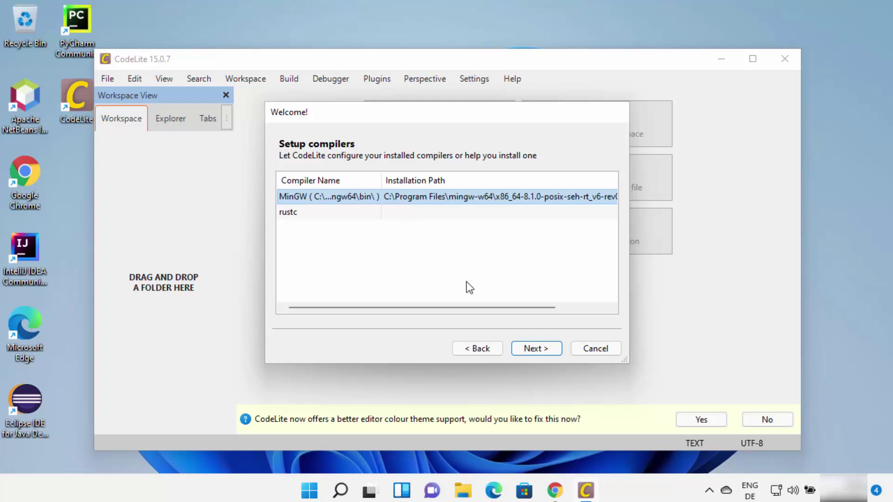
click(532, 349)
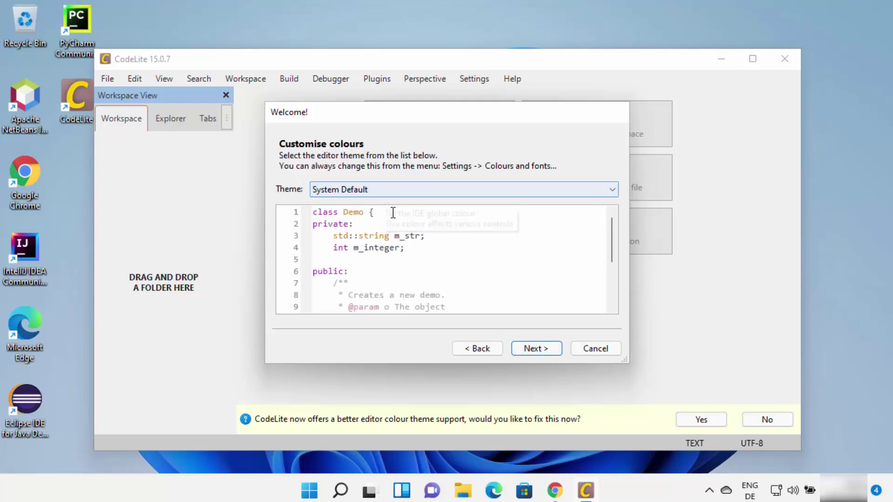
- After previewing Dark, Grey and Light, keep the System Default theme, finish the wizard, and maximize CodeLite
click(389, 194)
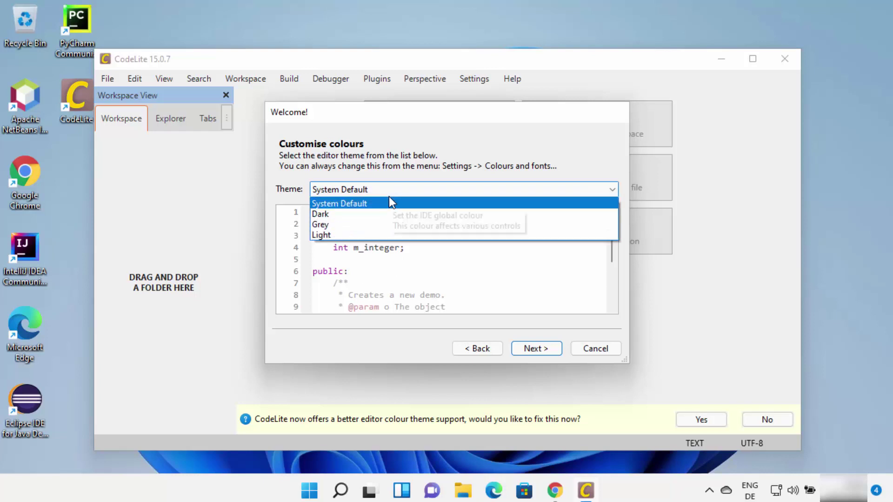
click(385, 213)
click(388, 188)
click(381, 222)
click(392, 187)
click(391, 238)
click(395, 193)
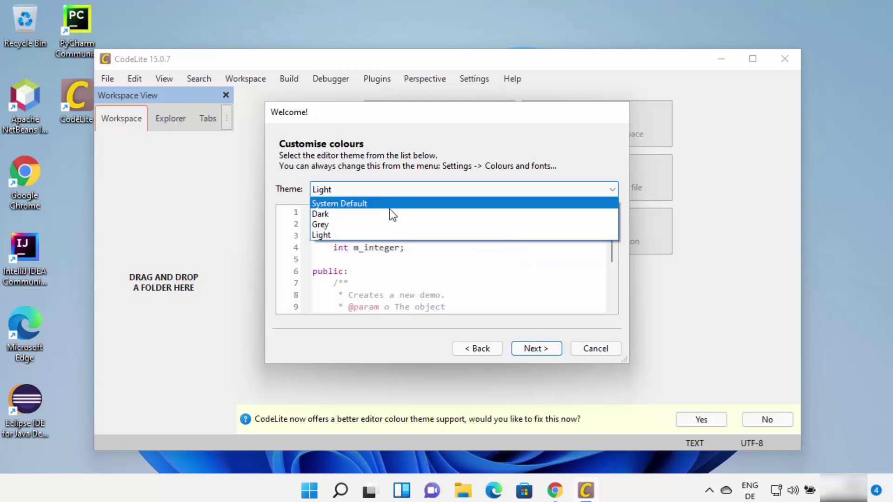
click(391, 205)
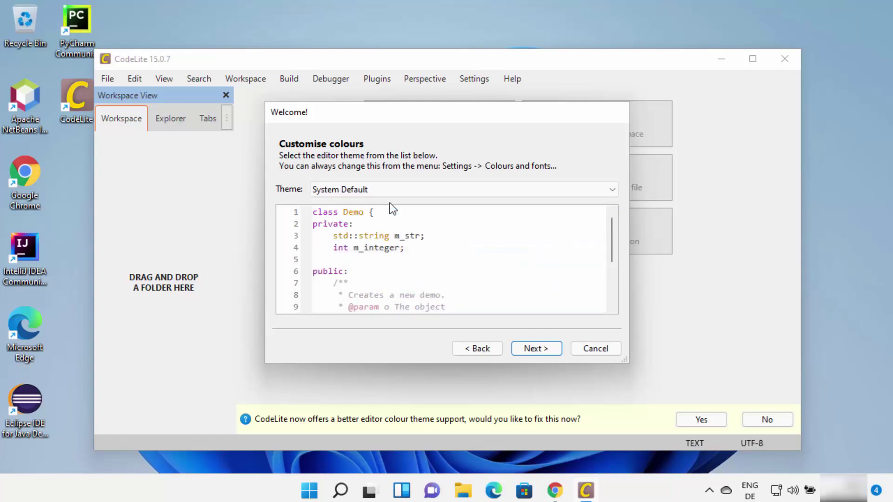
click(529, 349)
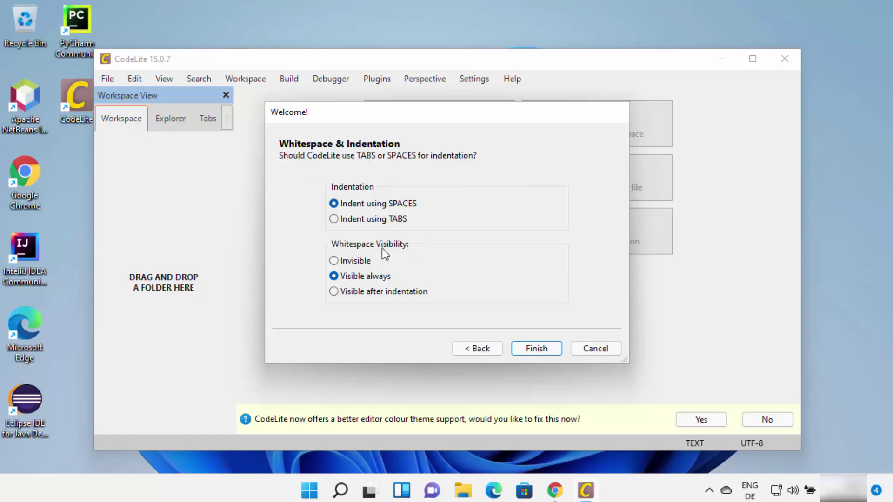
click(526, 350)
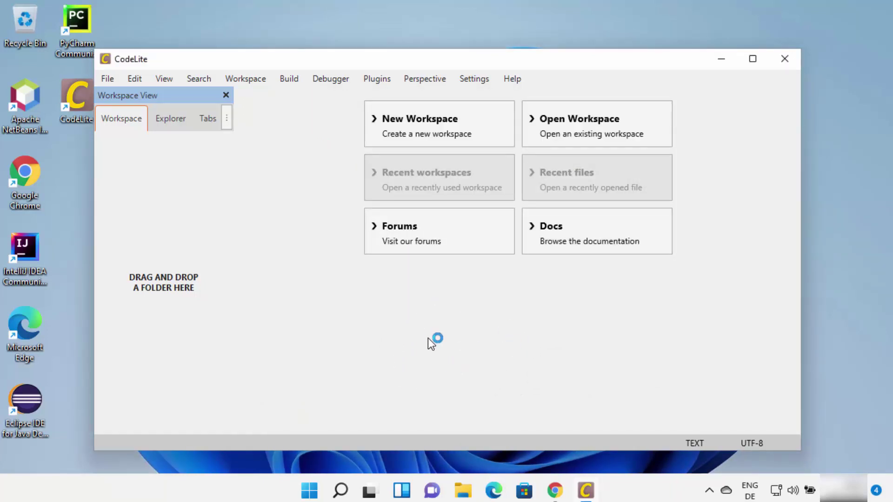
click(754, 65)
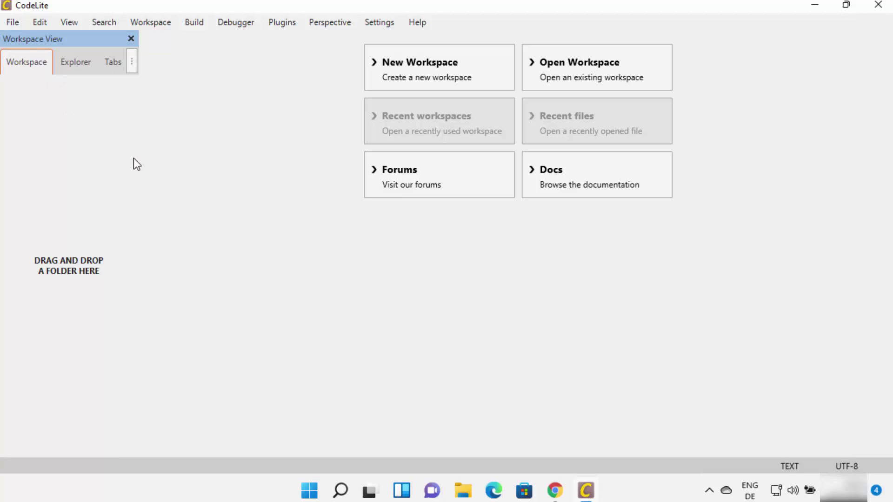
- Create a C++ workspace via File > New > New Workspace, keeping the default Documents name and path
click(13, 23)
mouse_move(80, 41)
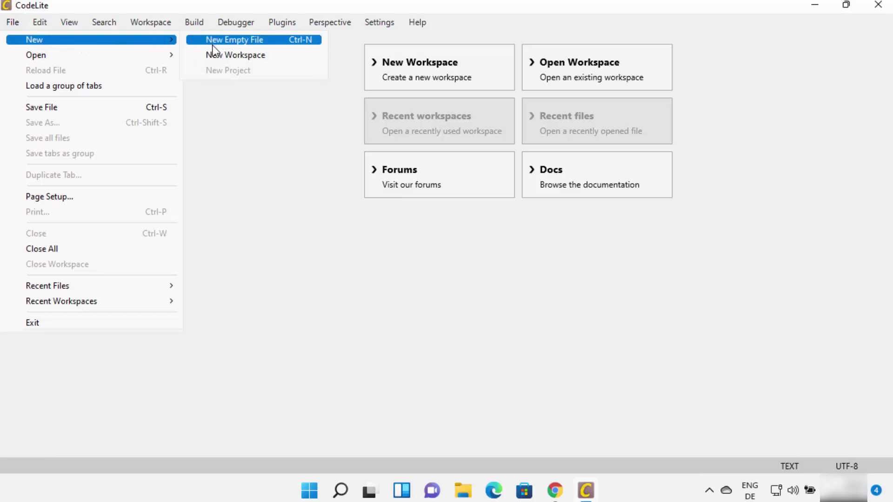
click(236, 56)
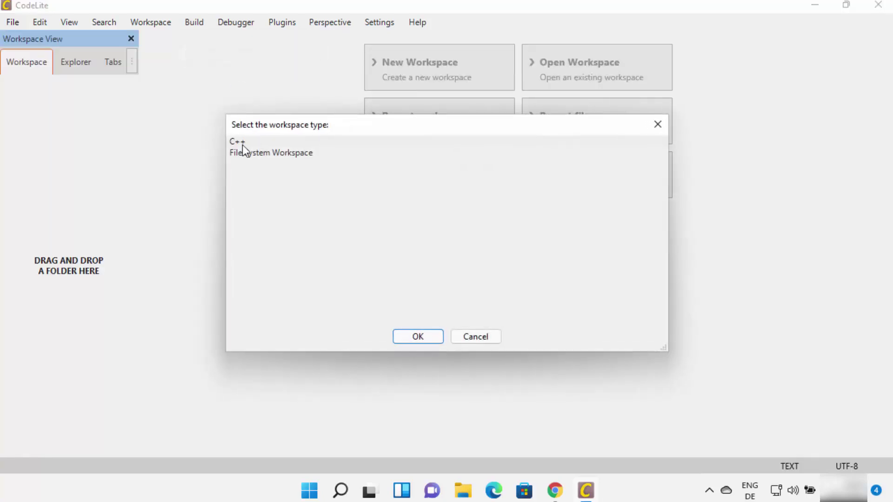
click(418, 337)
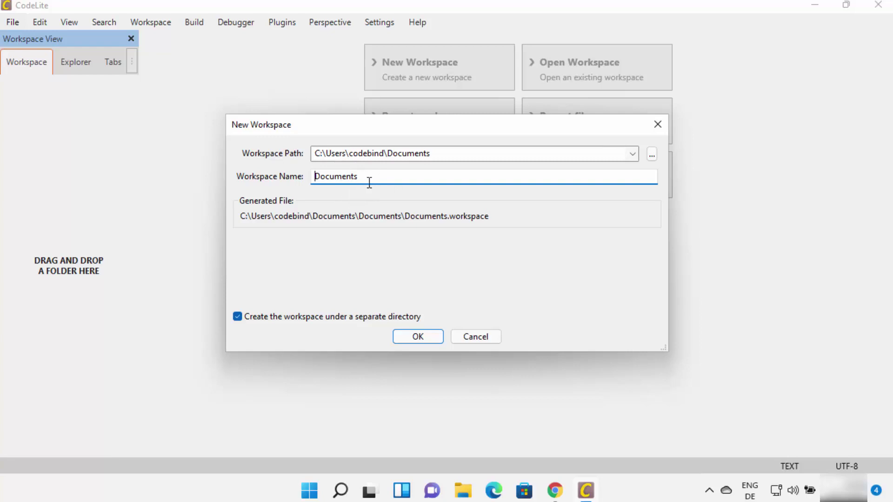
click(425, 335)
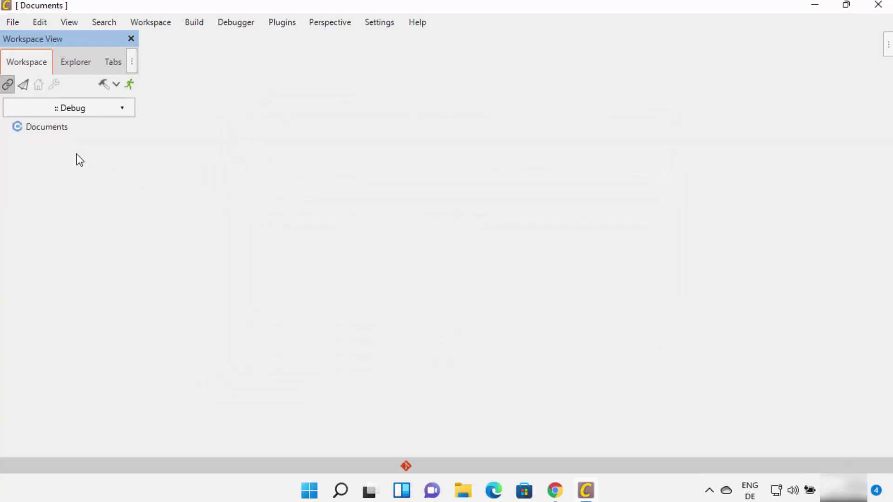
- Start a new project in the Documents workspace and name it Hello
right_click(40, 129)
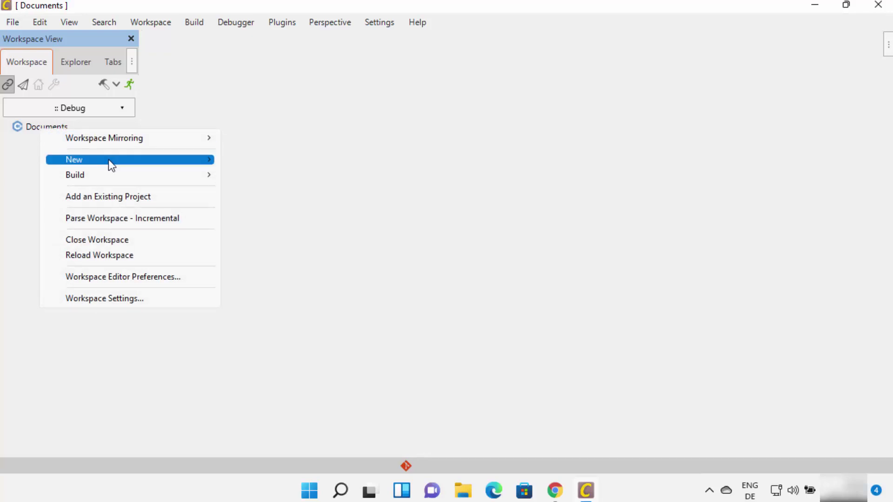
mouse_move(130, 161)
click(240, 160)
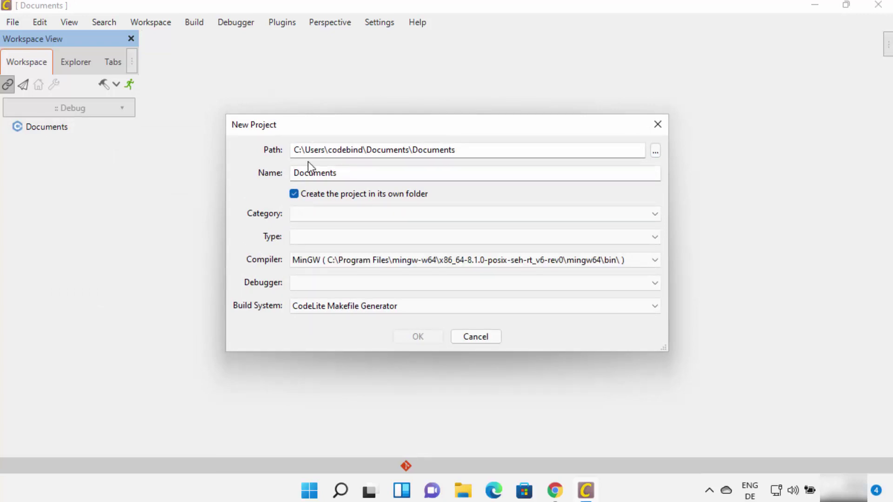
double_click(325, 173)
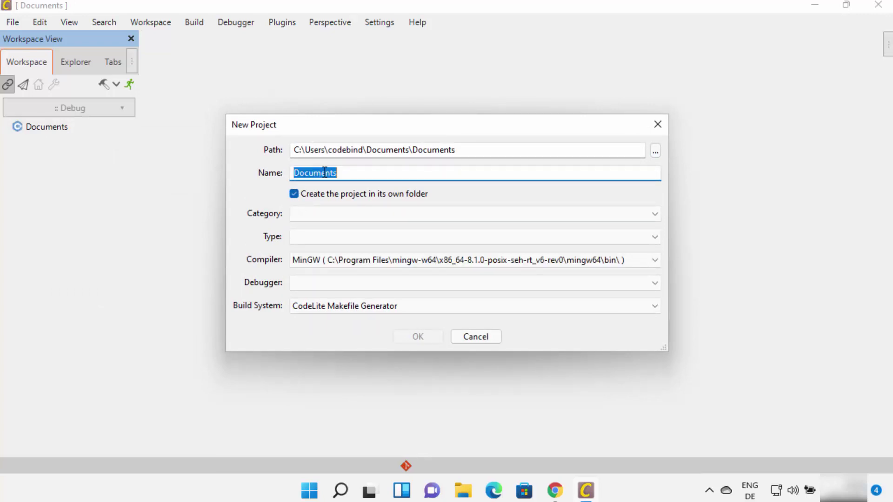
text(Hello)
- Set category Console, type Simple executable (g++), debugger GNU gdb, and create the project
click(310, 213)
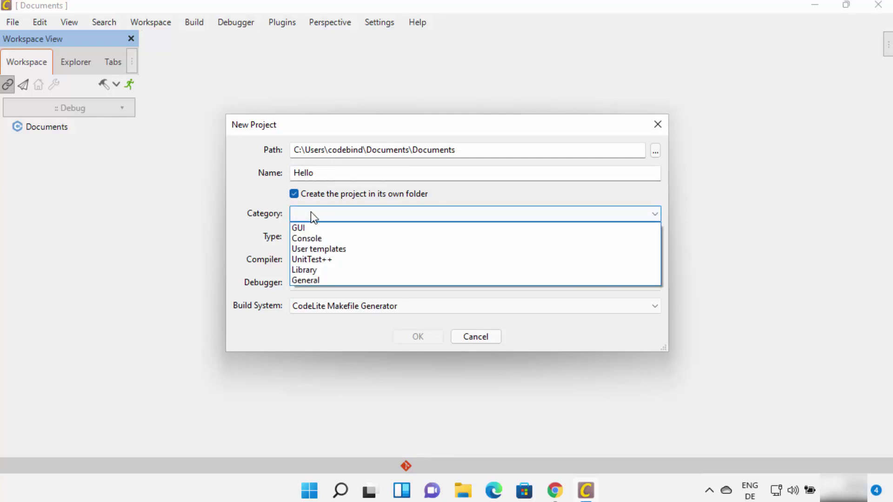
click(333, 238)
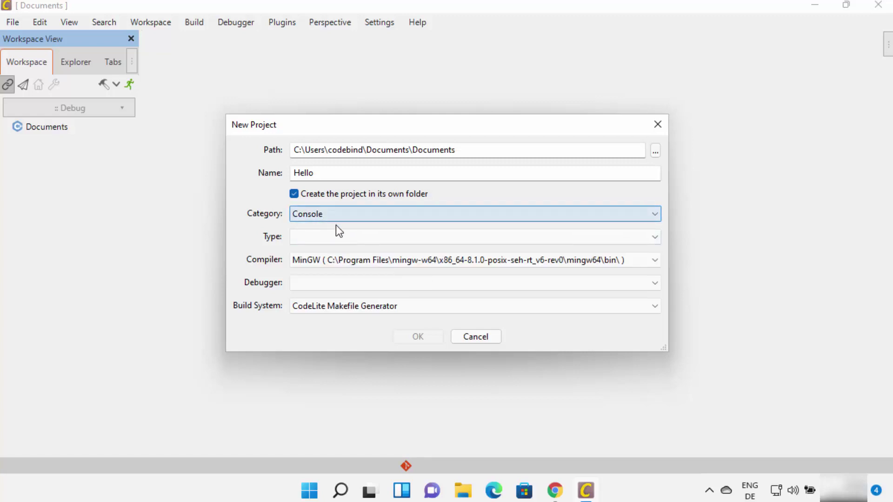
click(324, 238)
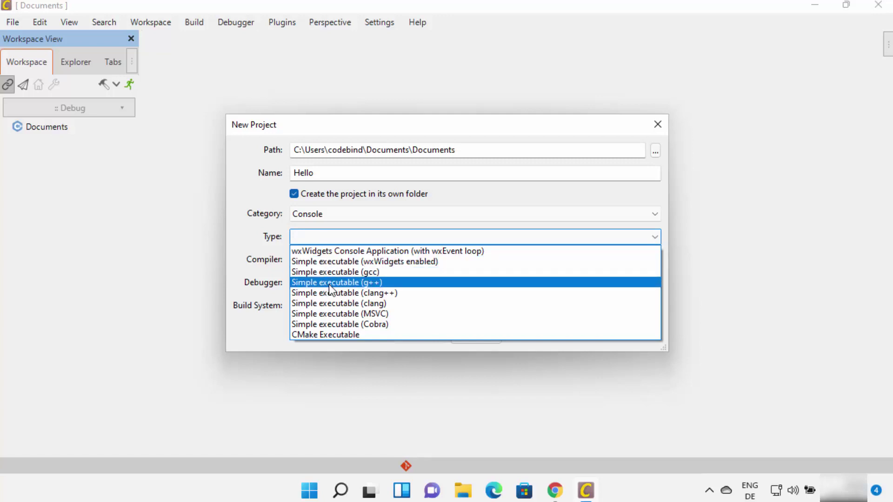
click(362, 284)
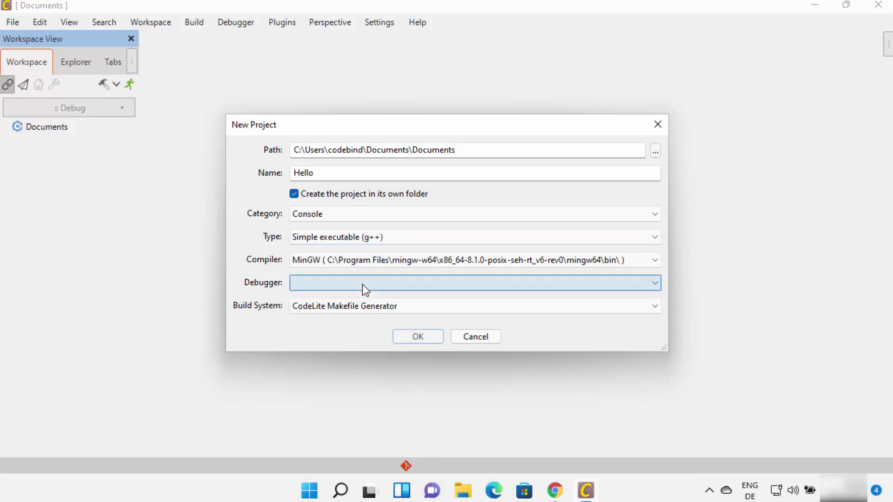
click(316, 284)
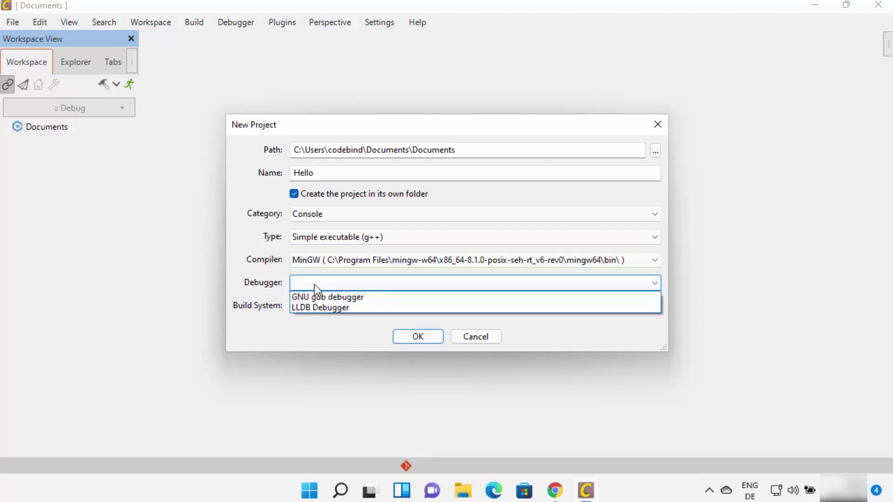
click(308, 296)
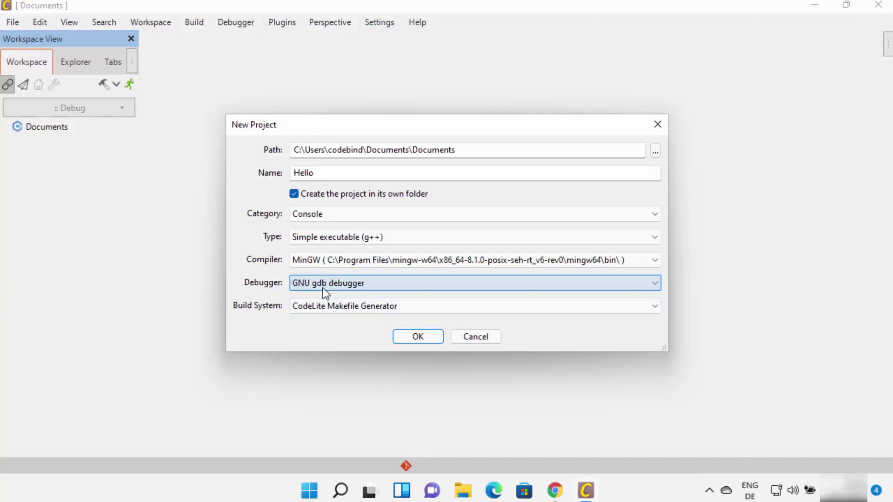
click(405, 337)
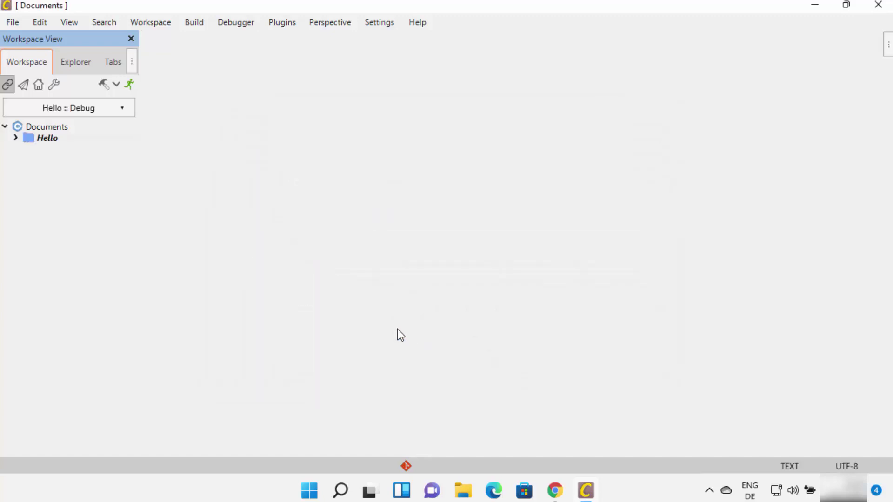
click(16, 138)
- Open Hello's src/main.cpp and paste in the iostream program printing "Hello World"
click(27, 150)
double_click(76, 163)
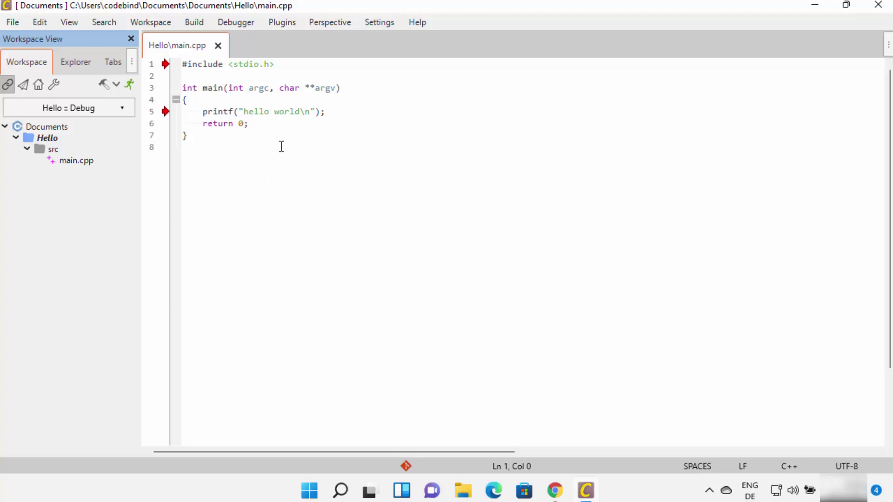
key(ctrl+a)
text(// Simple C++ program to display "Hello World"  // Header file for input output functions #include<iostream>  using namespace std;  // main function - // where the execution of program begins int main() {     // prints hello world     cout<<"Hello World";      return 0; })
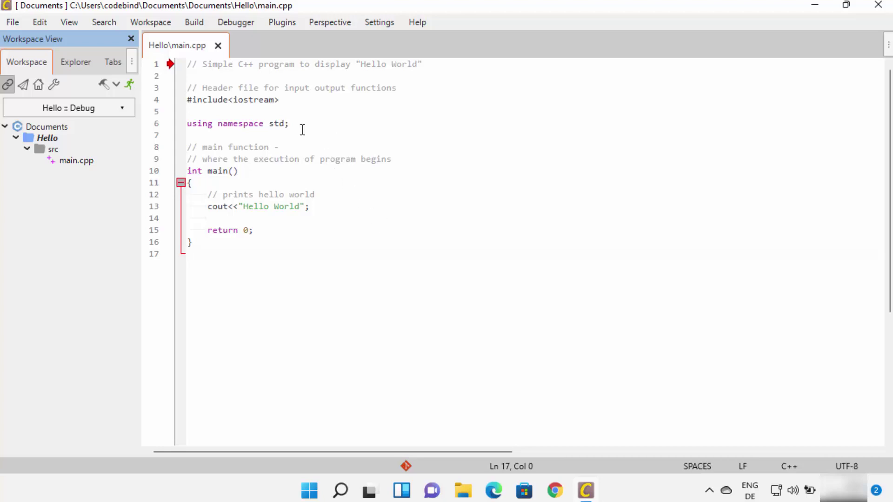
- Build the Hello project from the Build menu, getting 0 errors and 0 warnings
click(195, 24)
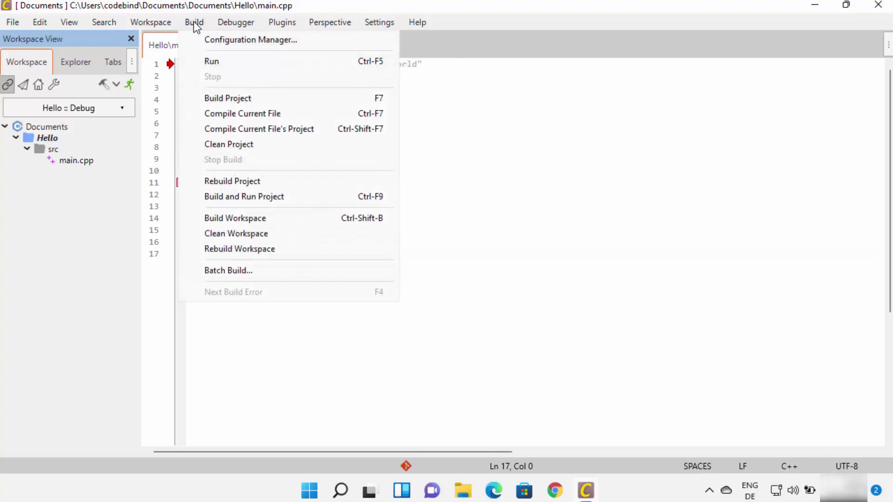
click(228, 99)
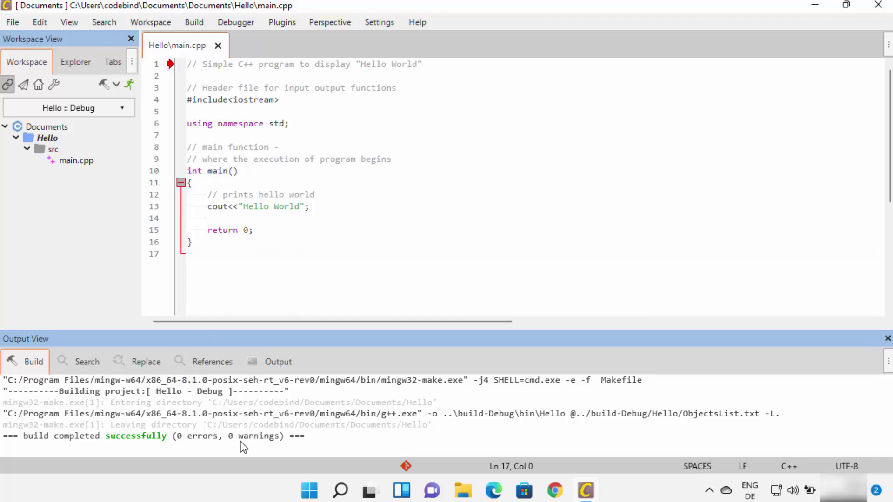
click(194, 22)
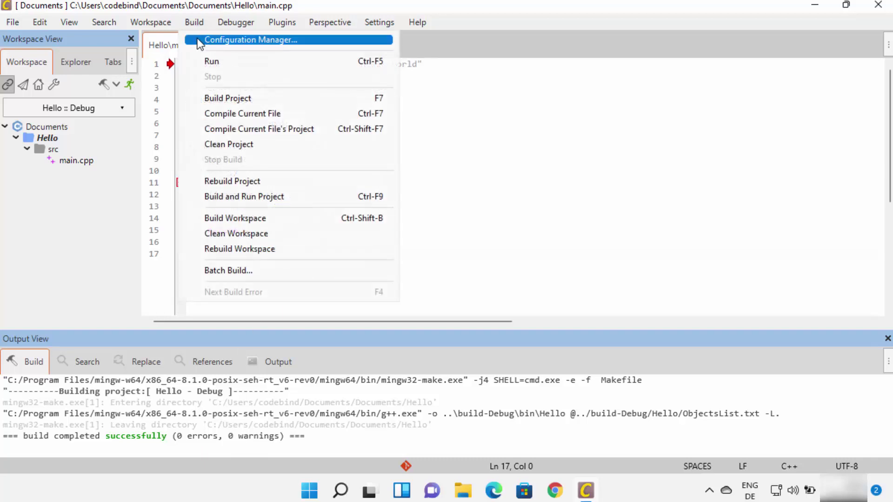
- Run Hello.exe and check that its console prints "Hello World" with exit code 0
click(210, 64)
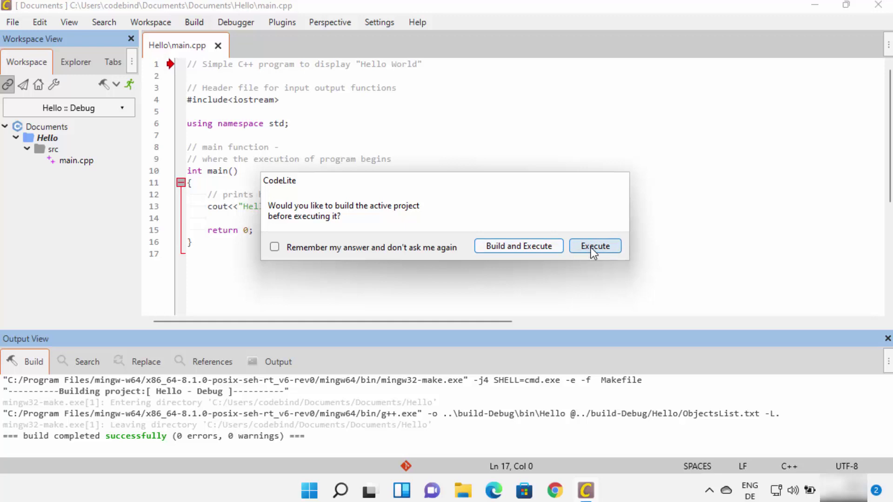
click(515, 248)
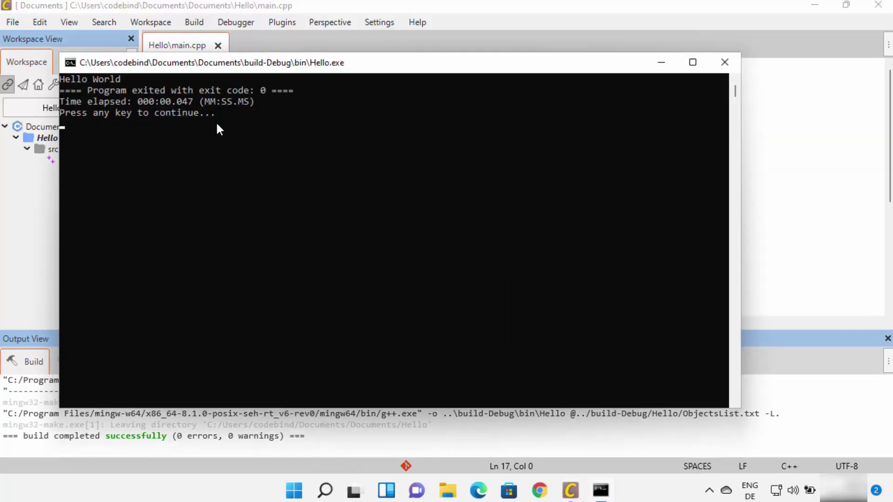
click(61, 77)
drag(116, 79, 119, 77)
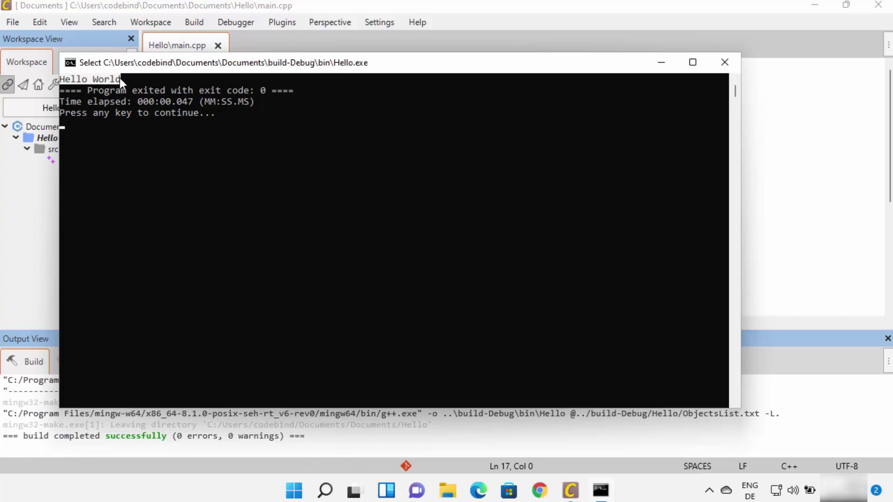
drag(196, 63, 252, 117)
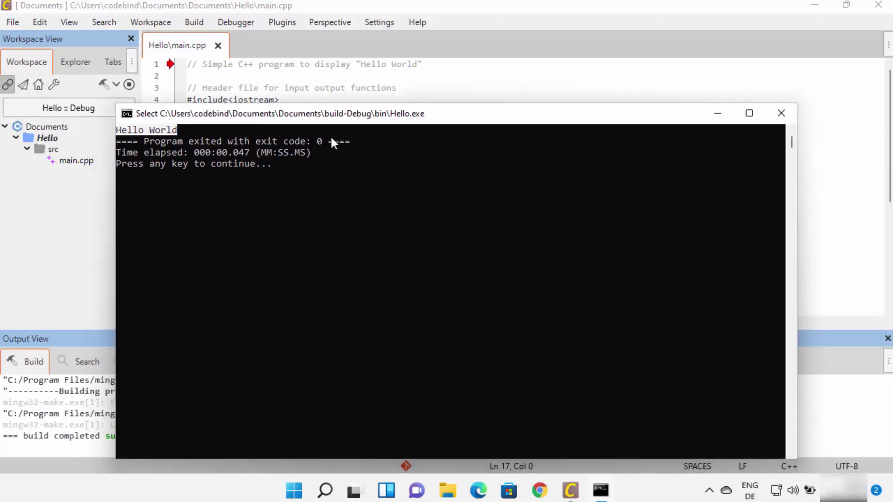
click(410, 204)
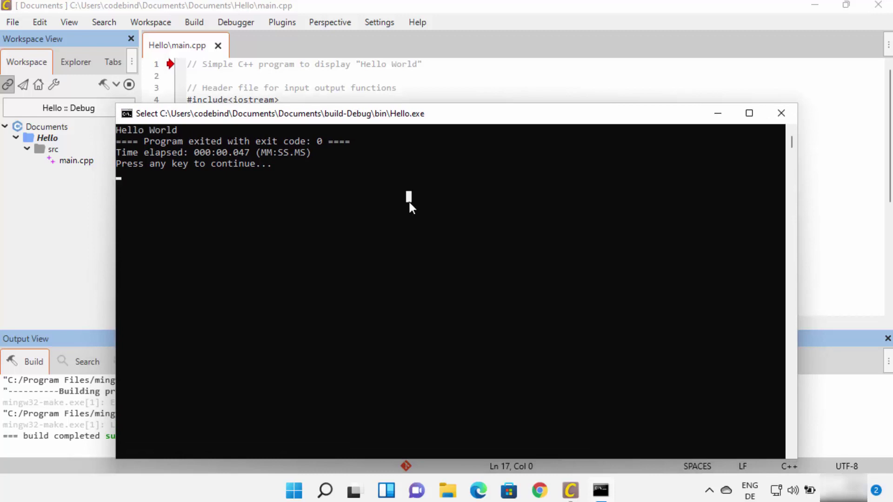